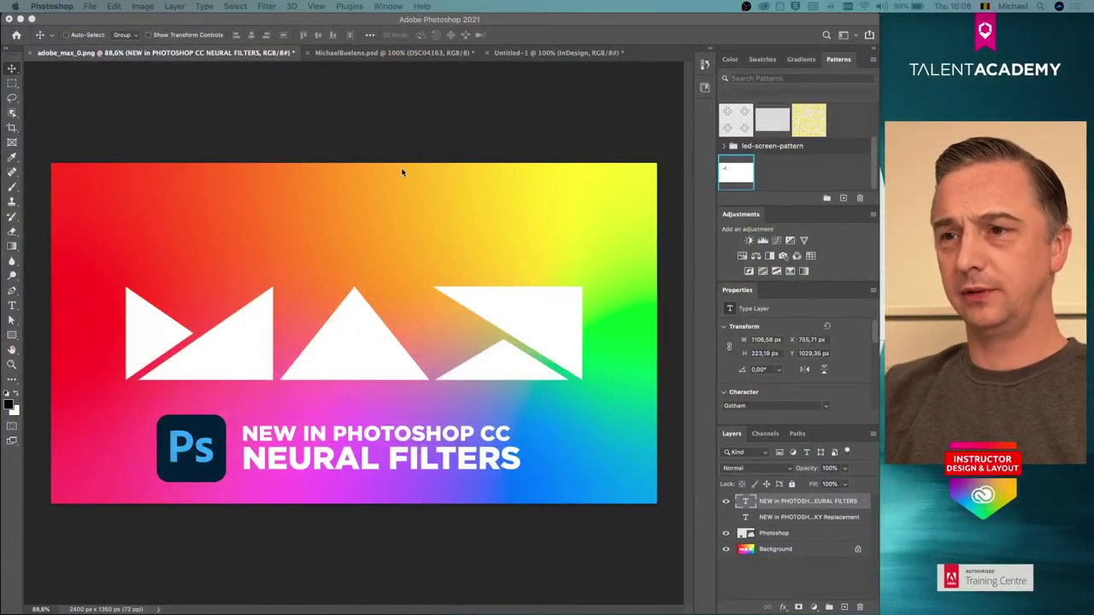
# Make the portrait .psd document the active document instead of the Neural Filters title graphic.
pyautogui.click(366, 53)
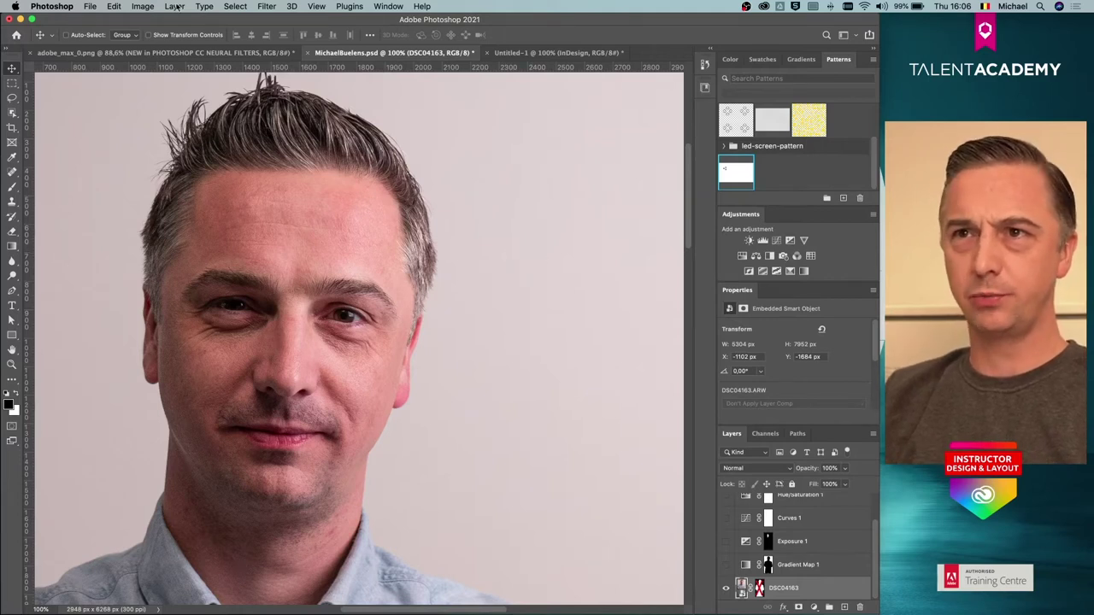
# Open the Neural Filters workspace from the Filter menu for the portrait.
pyautogui.click(268, 7)
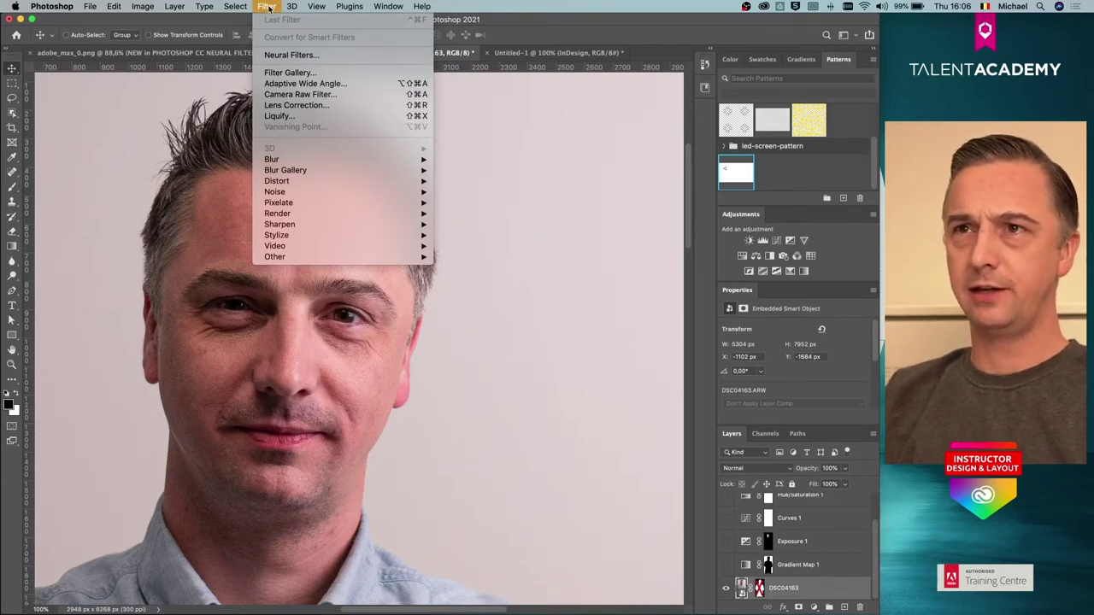
pyautogui.click(288, 56)
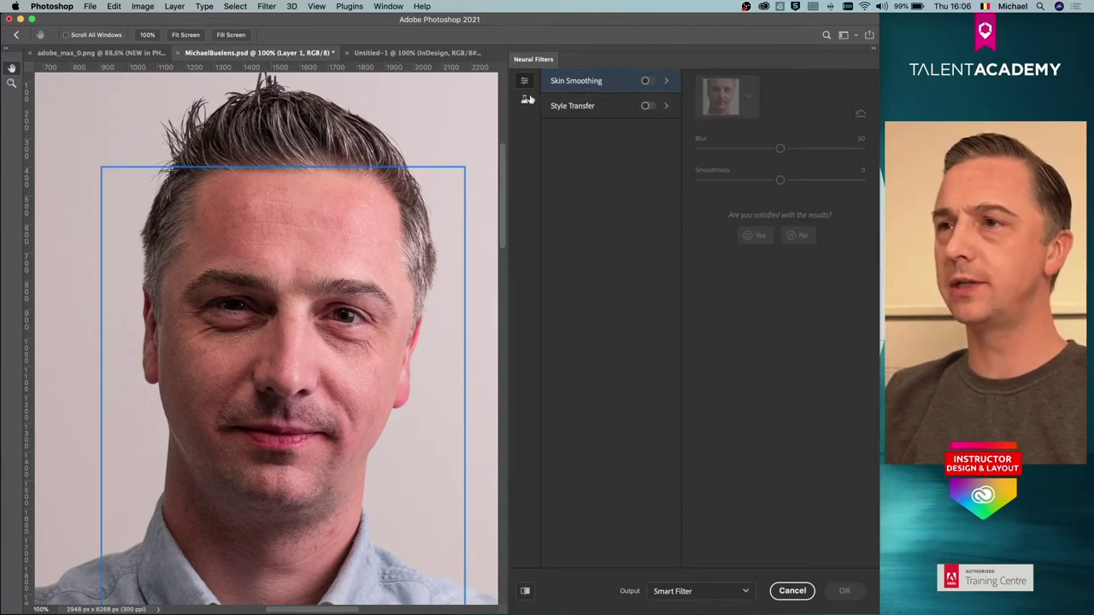
# Browse the Beta filters, return to featured filters, and enable Skin Smoothing.
pyautogui.click(523, 98)
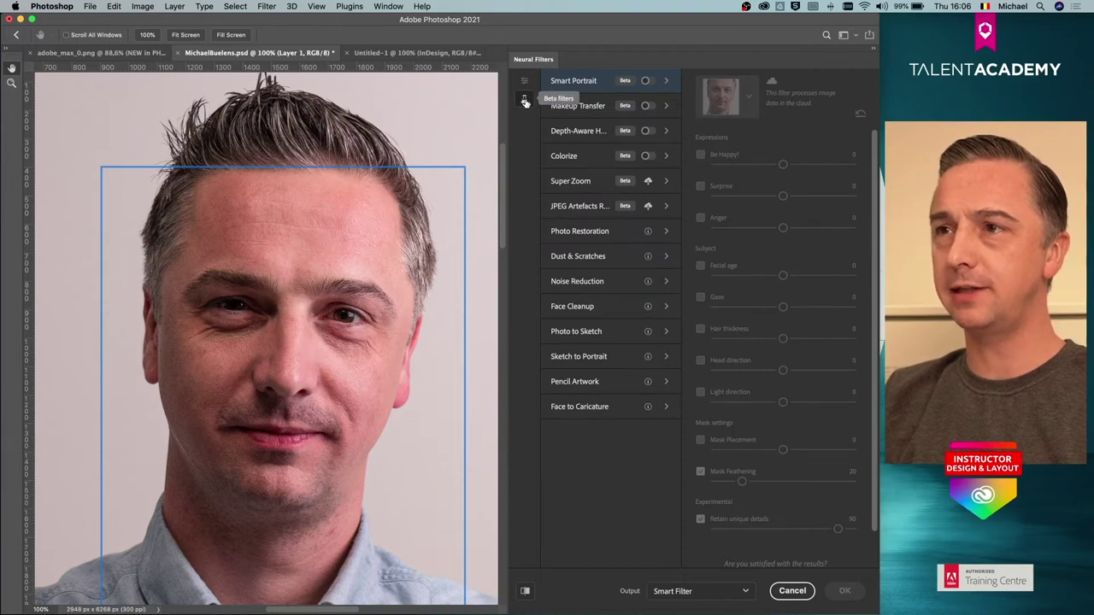
pyautogui.click(524, 80)
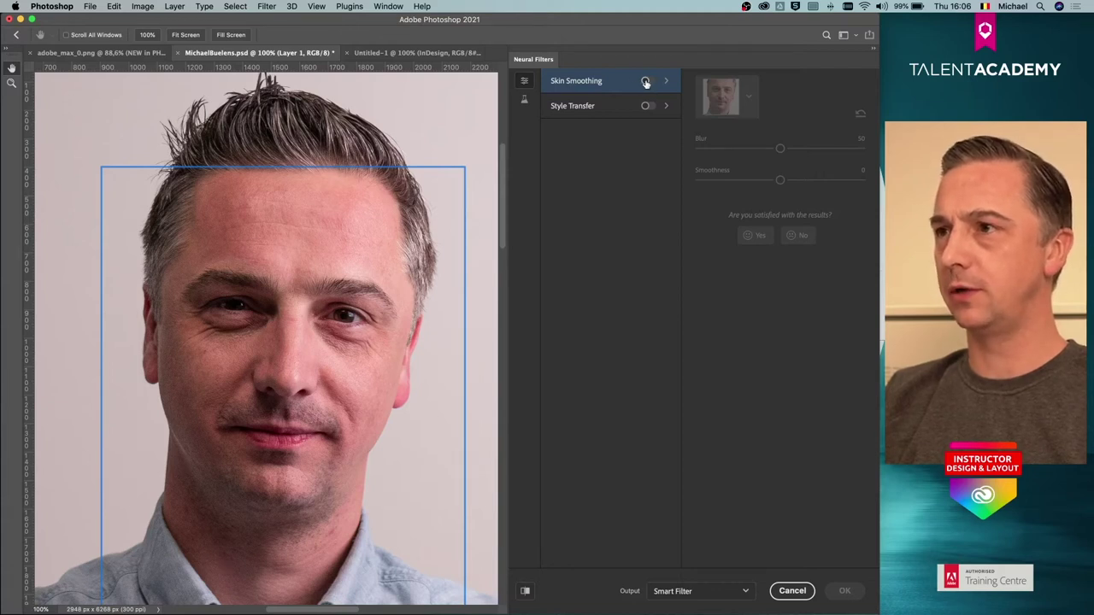
pyautogui.click(646, 81)
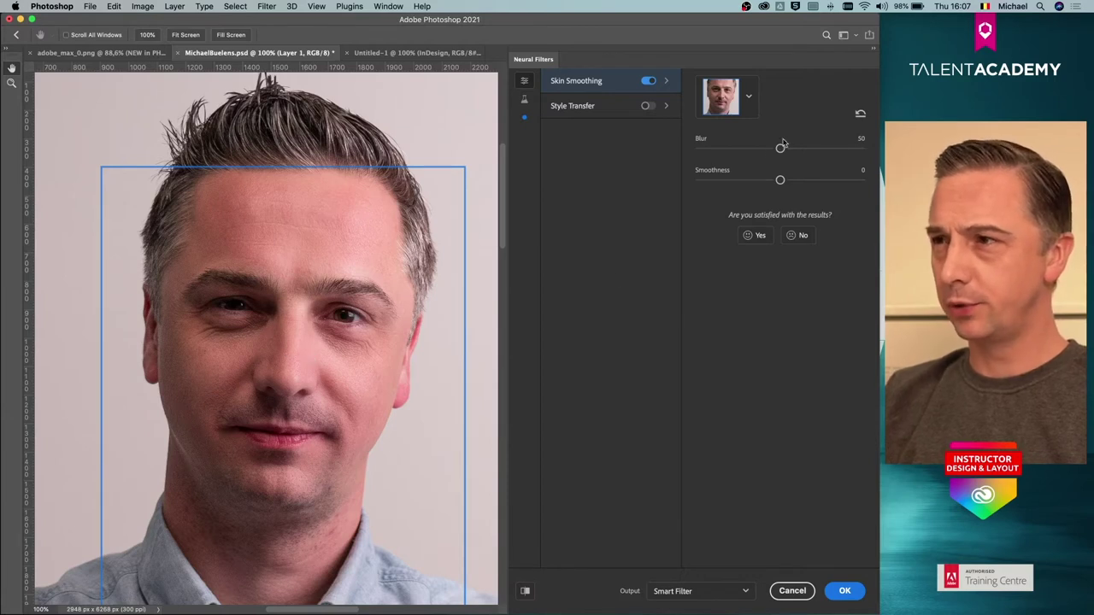
# Set Skin Smoothing to Blur 30 and Smoothness -16, compare with the original, then disable it.
pyautogui.moveTo(779, 149); pyautogui.dragTo(753, 151)
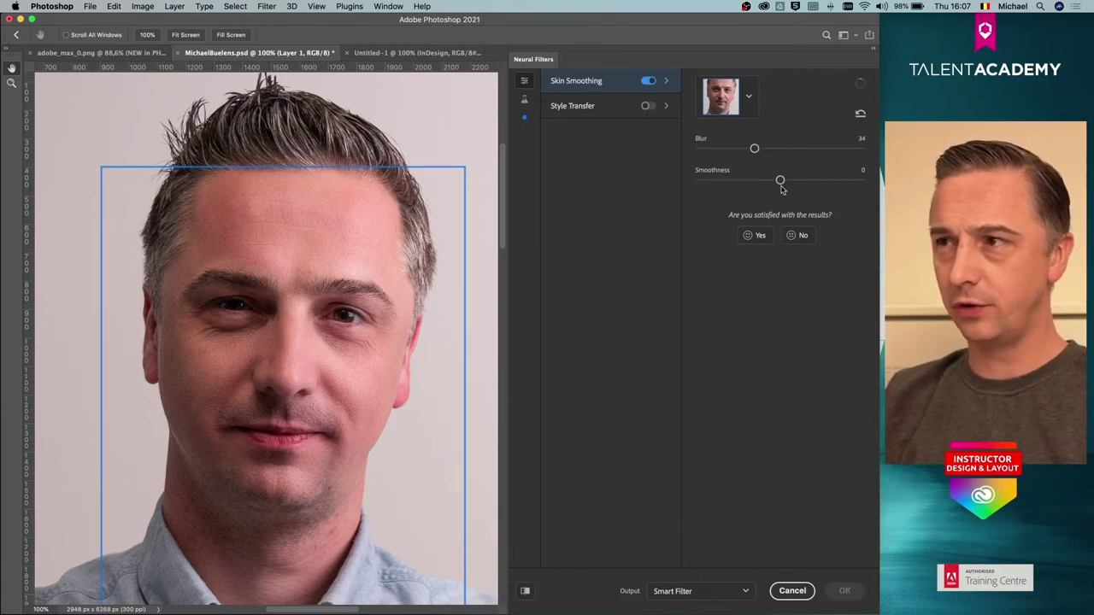
pyautogui.moveTo(780, 185)
pyautogui.mouseDown()
pyautogui.moveTo(752, 183)
pyautogui.moveTo(748, 150)
pyautogui.mouseUp()
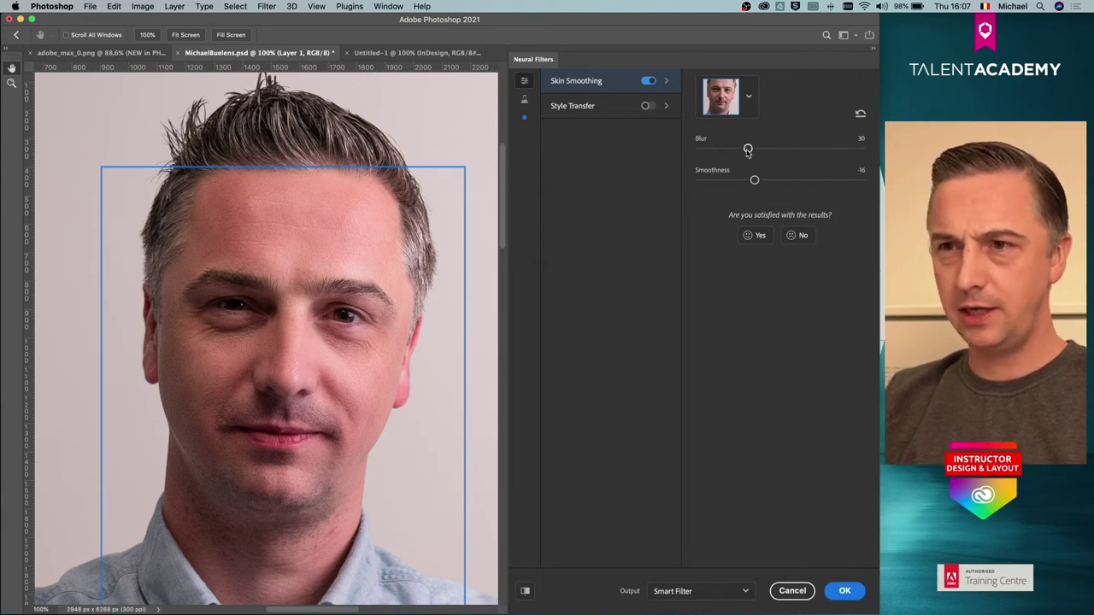
pyautogui.click(525, 591)
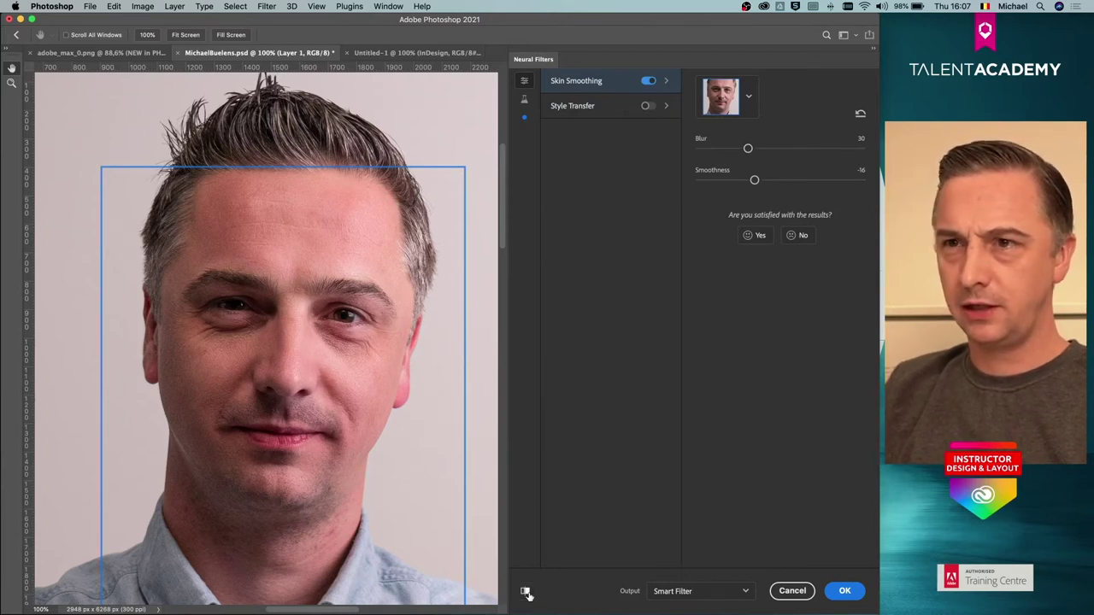
pyautogui.click(525, 591)
pyautogui.click(526, 591)
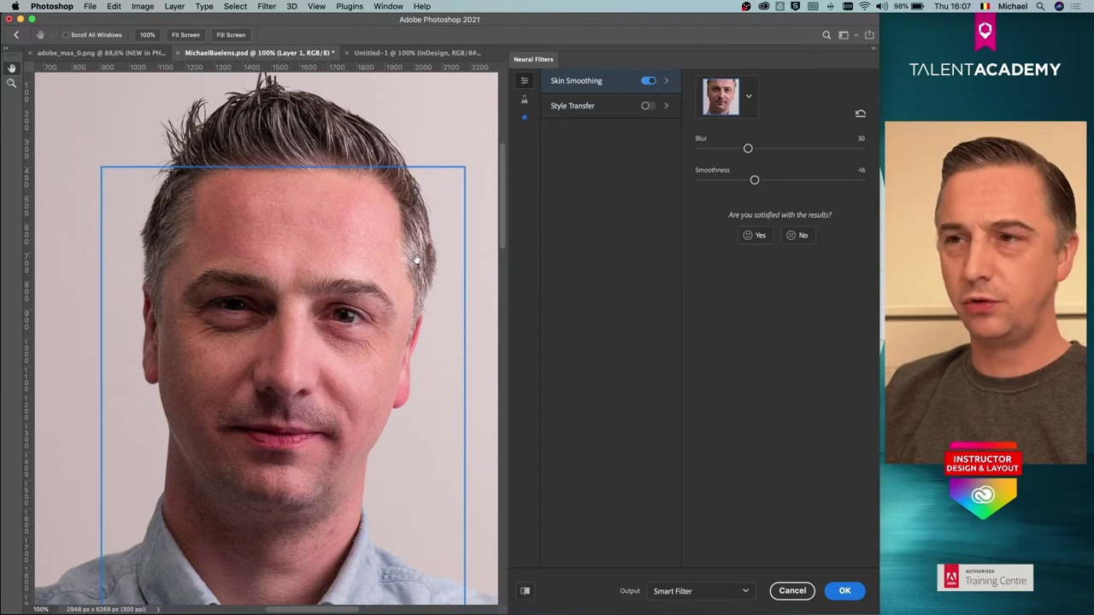
pyautogui.click(649, 80)
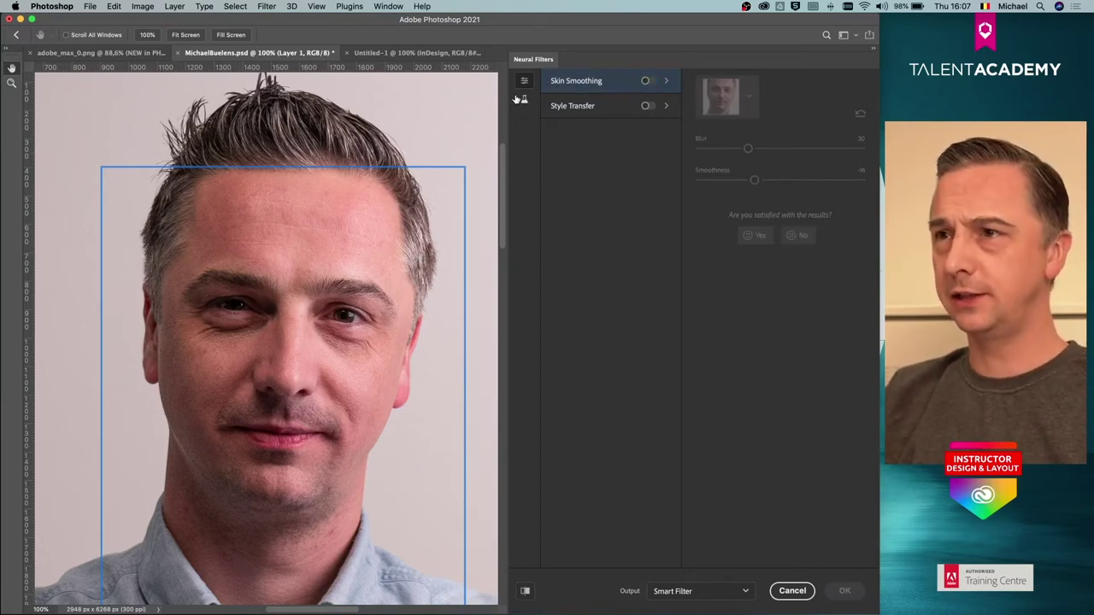
# Enable the Beta Smart Portrait filter with Be Happy! at 50 for a smile.
pyautogui.click(524, 100)
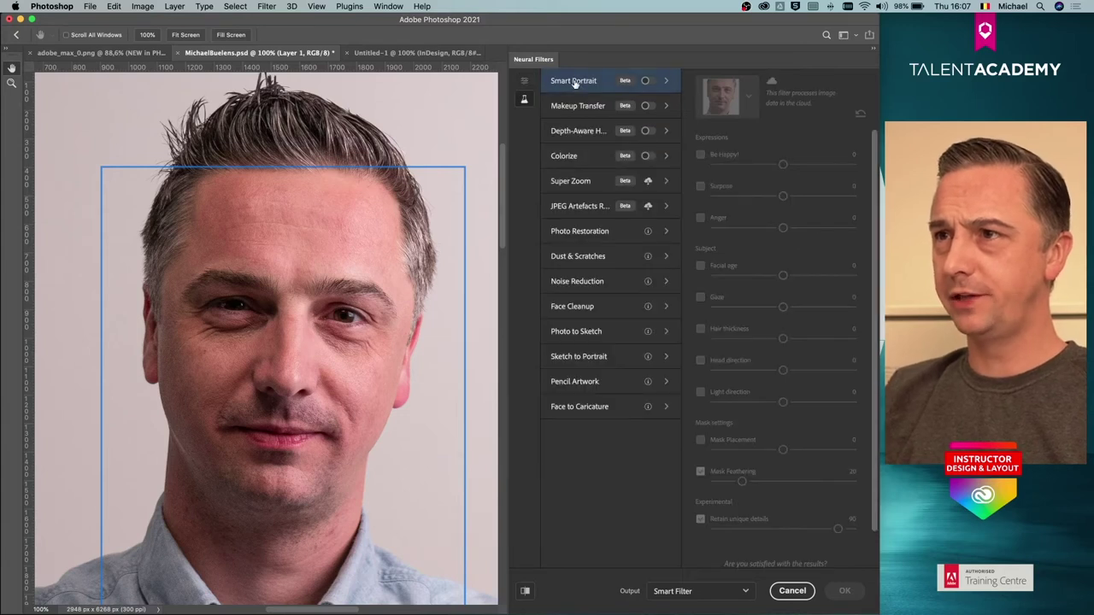
pyautogui.click(647, 80)
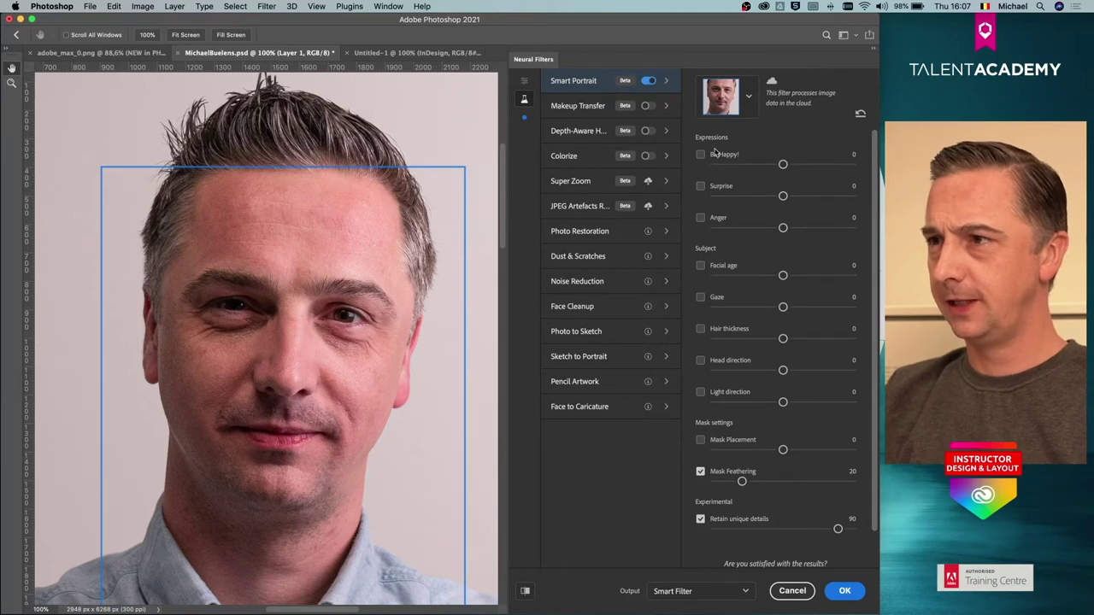
pyautogui.moveTo(782, 165); pyautogui.dragTo(852, 164)
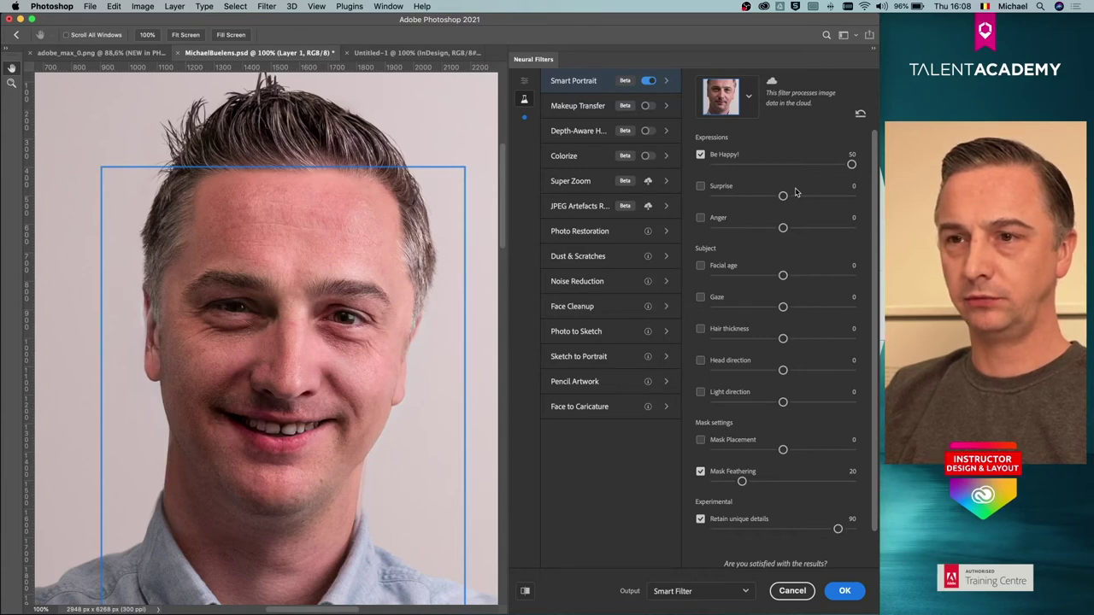
# Uncheck Be Happy!, set Facial age to -19, and enable Light direction at -18.
pyautogui.click(701, 156)
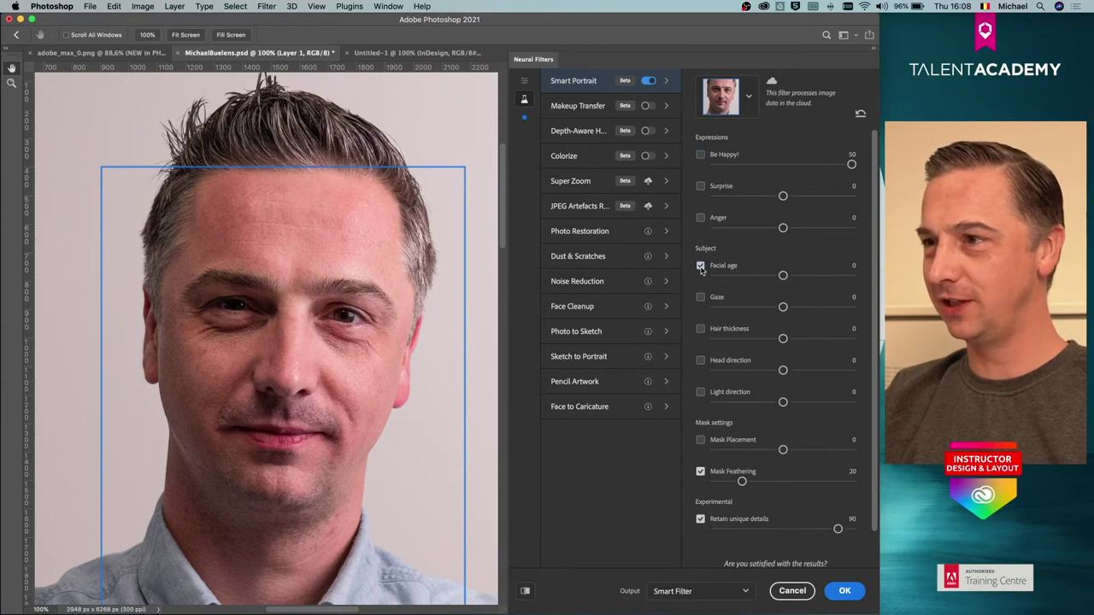
pyautogui.moveTo(782, 275); pyautogui.dragTo(756, 276)
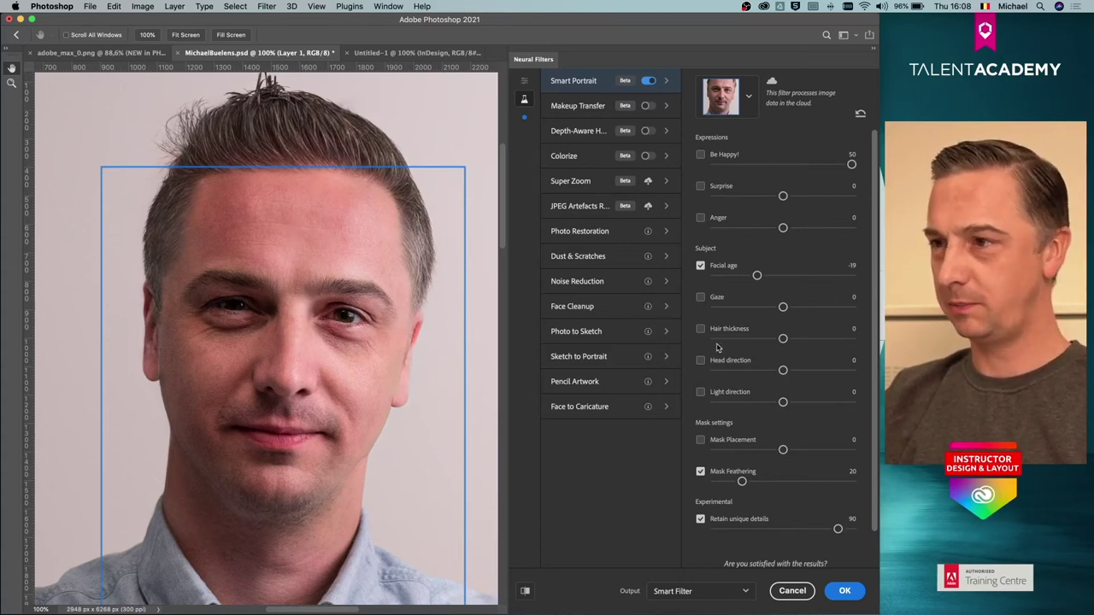
pyautogui.click(726, 393)
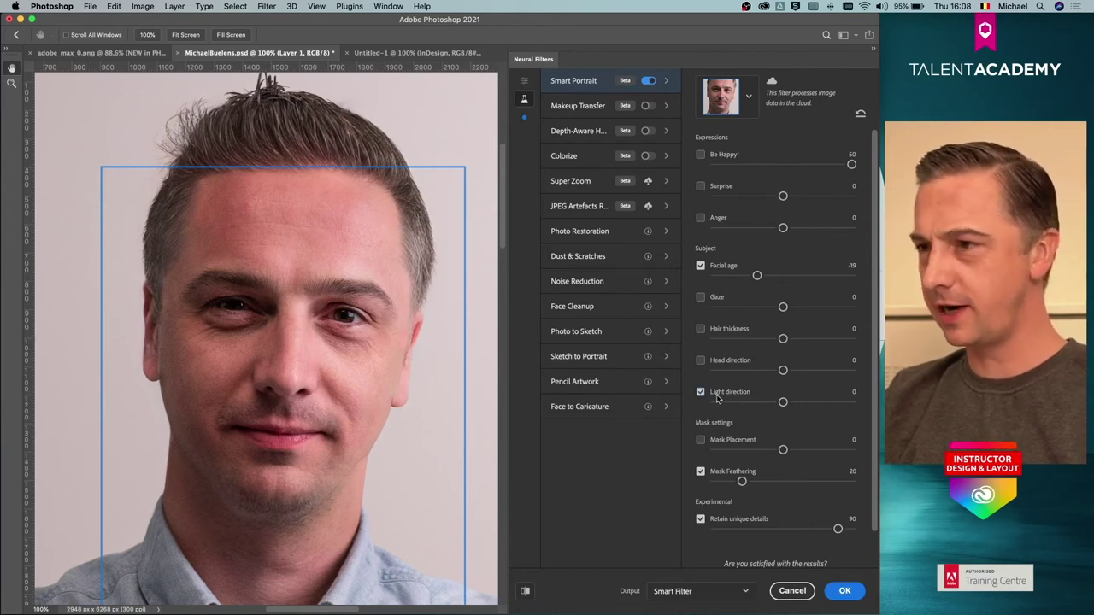
pyautogui.moveTo(783, 402); pyautogui.dragTo(758, 405)
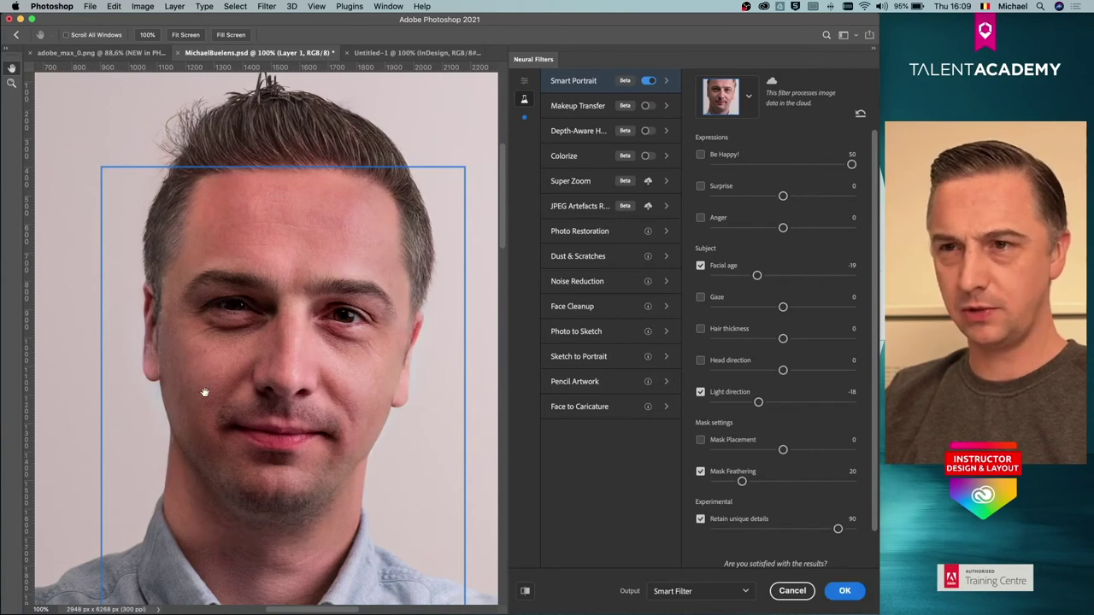
# Try Head direction at -34, then uncheck both Head direction and Light direction.
pyautogui.hscroll(2, 316, 389)
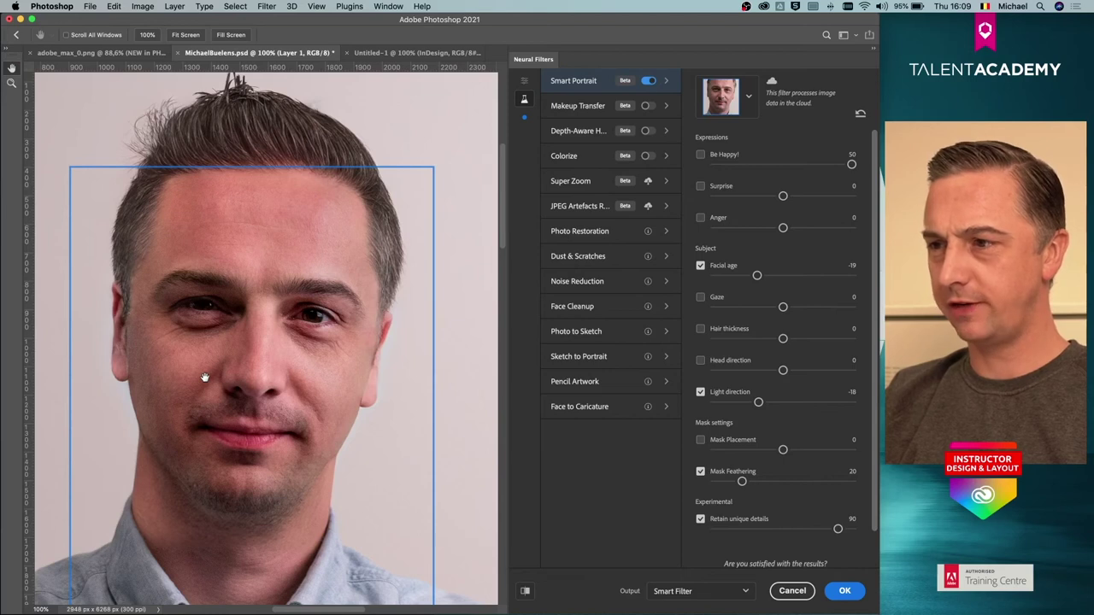
pyautogui.click(701, 361)
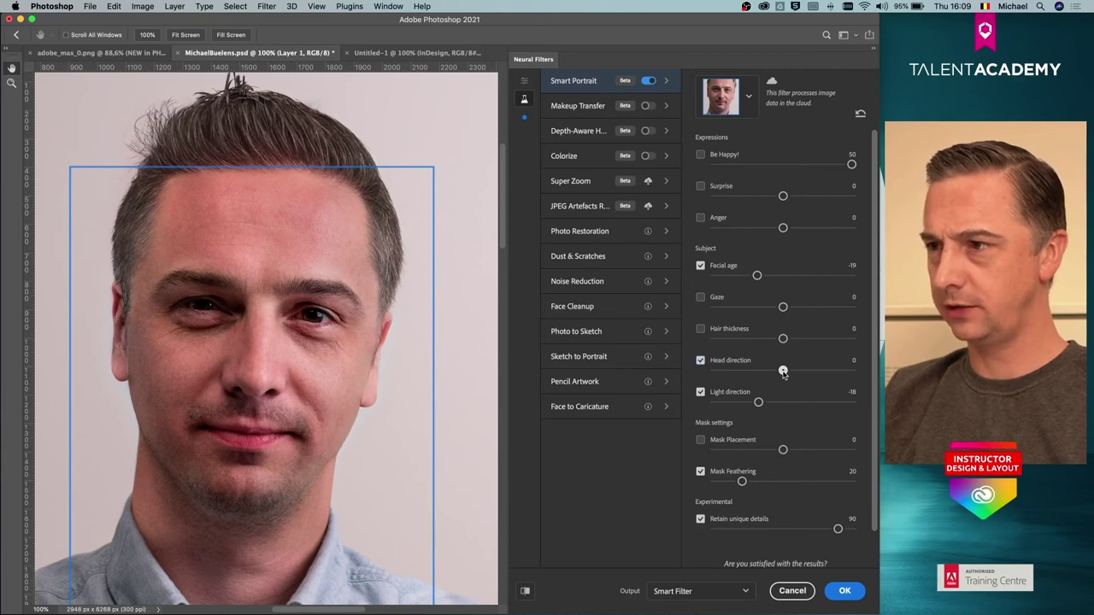
pyautogui.moveTo(742, 369); pyautogui.dragTo(735, 374)
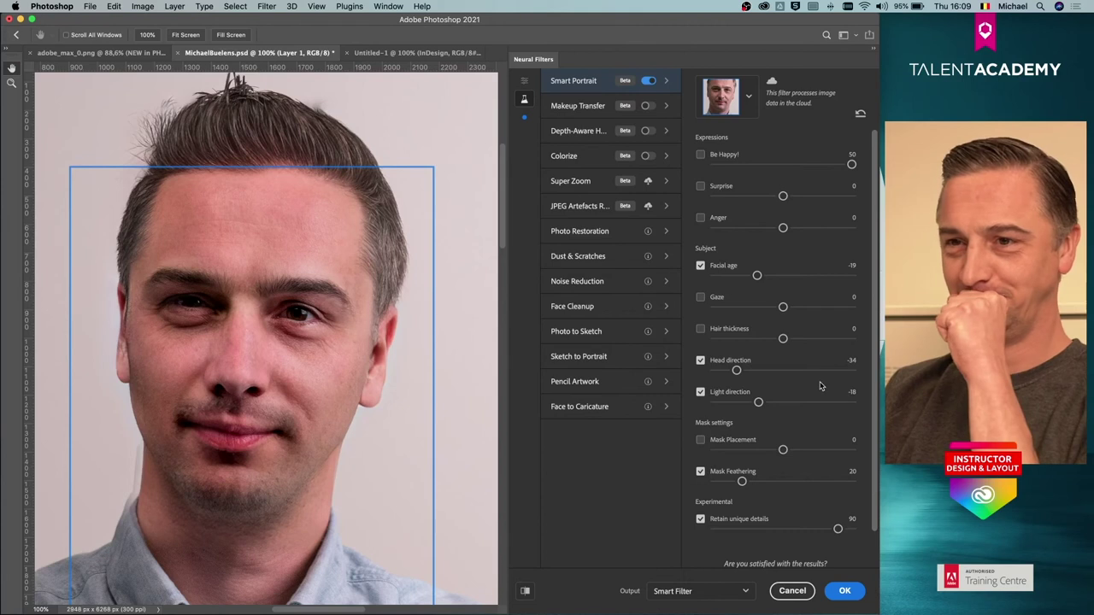
pyautogui.click(701, 360)
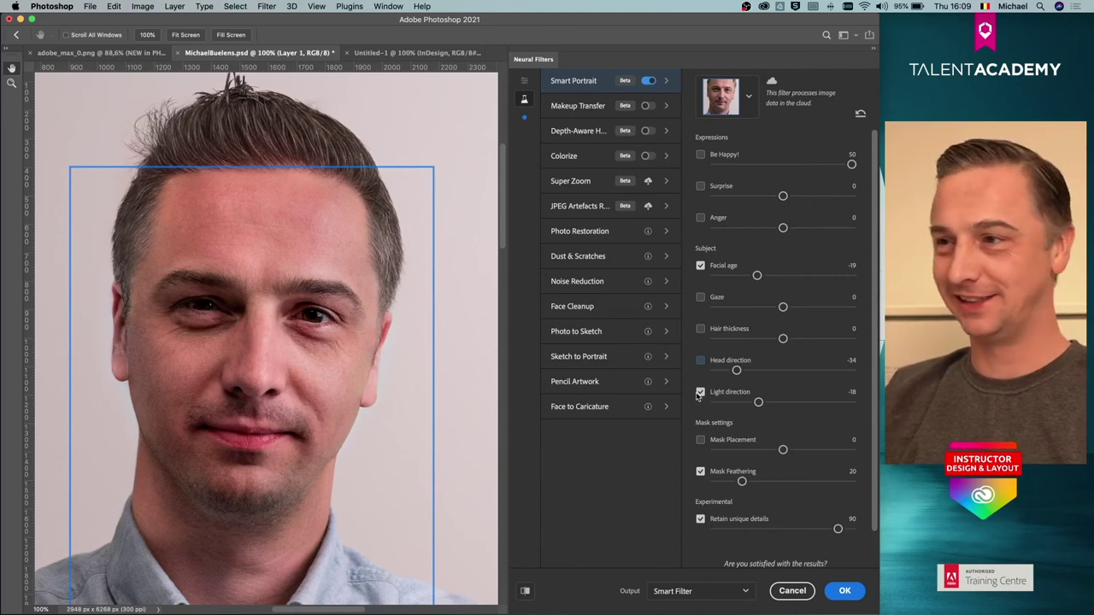
pyautogui.click(701, 394)
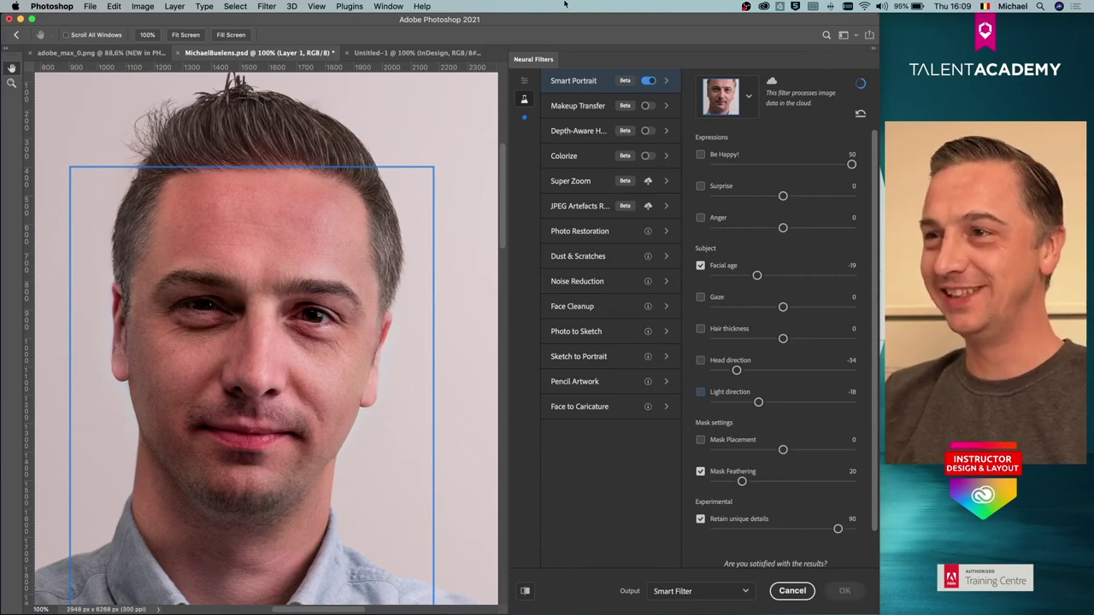